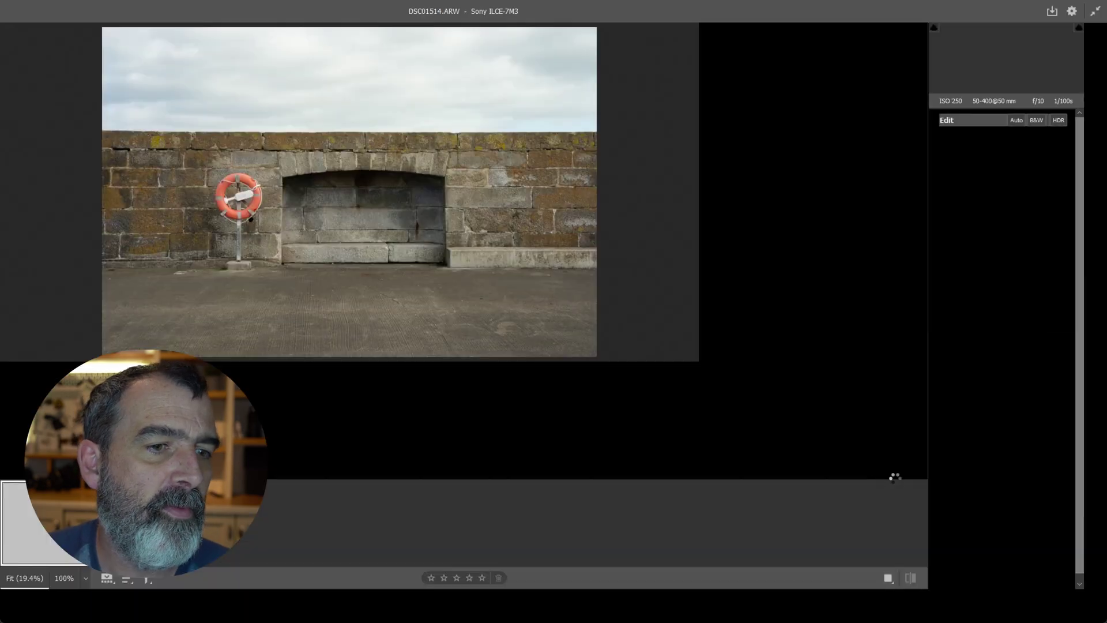
# Step: Open DSC01514.ARW from Camera Raw and unlock its Background layer into Layer 0
pyautogui.click(288, 305)
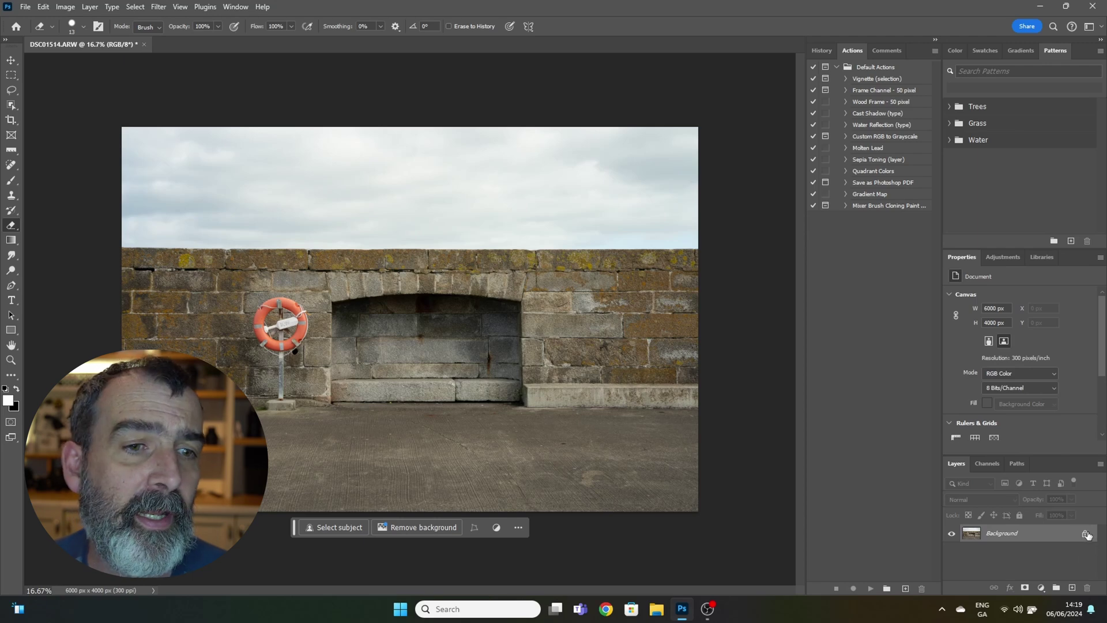
pyautogui.click(1086, 536)
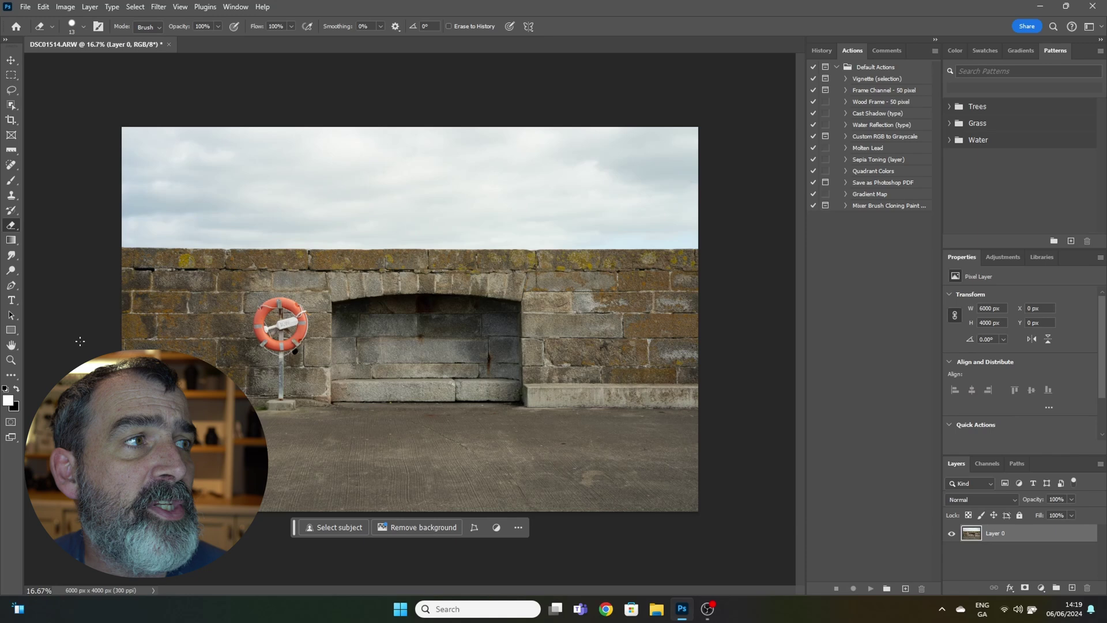
# Step: Use Canvas Size to add 2 cm relative width and height, measured in centimetres
pyautogui.click(69, 10)
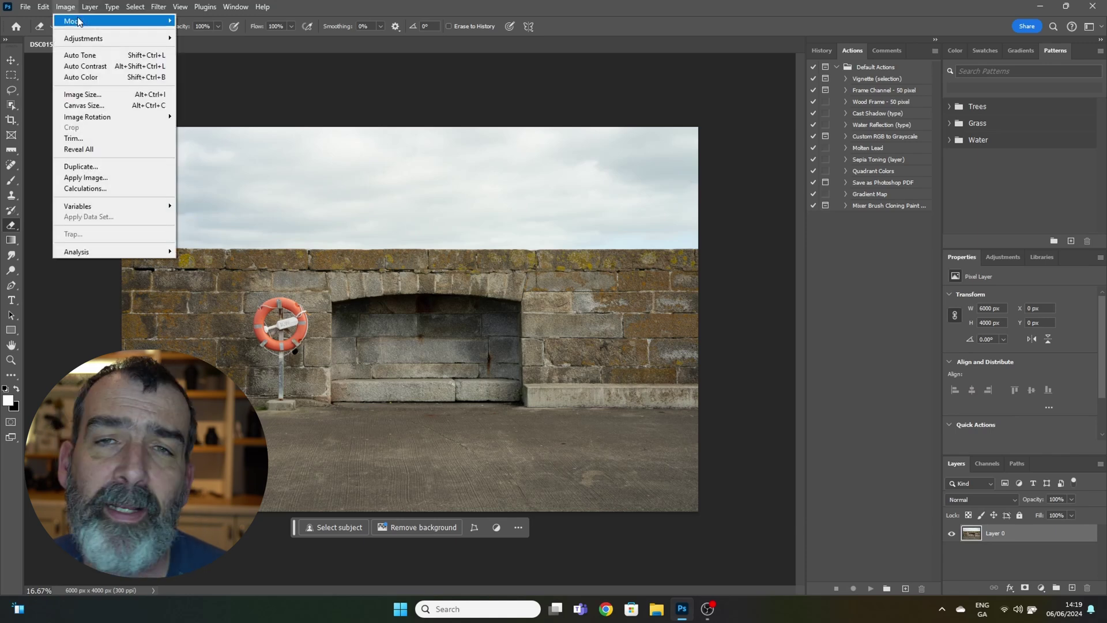
pyautogui.click(127, 107)
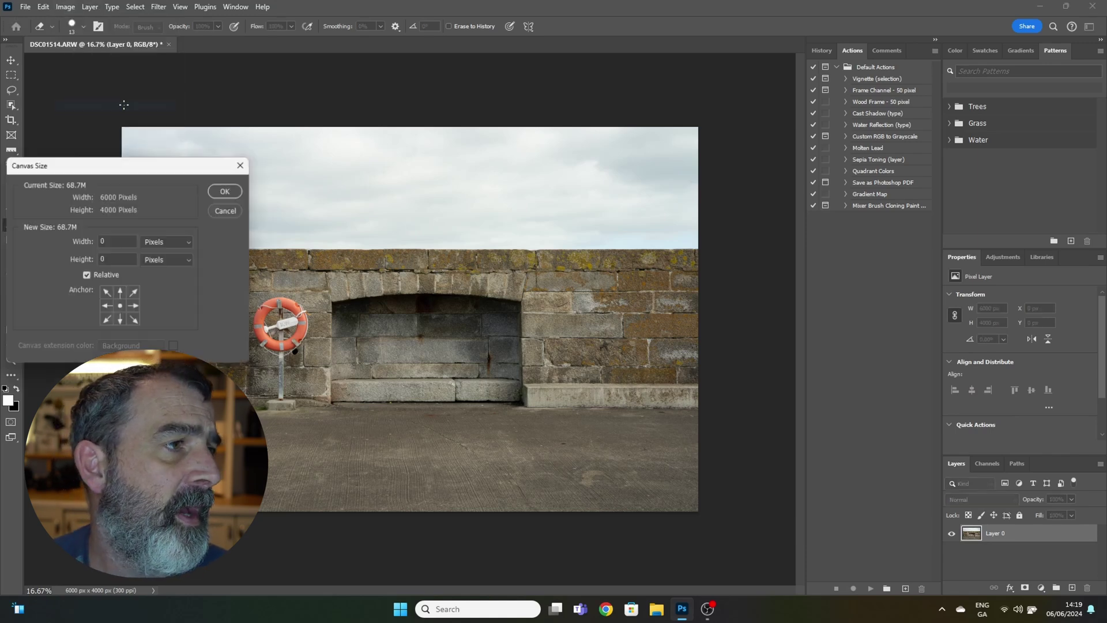
pyautogui.click(170, 241)
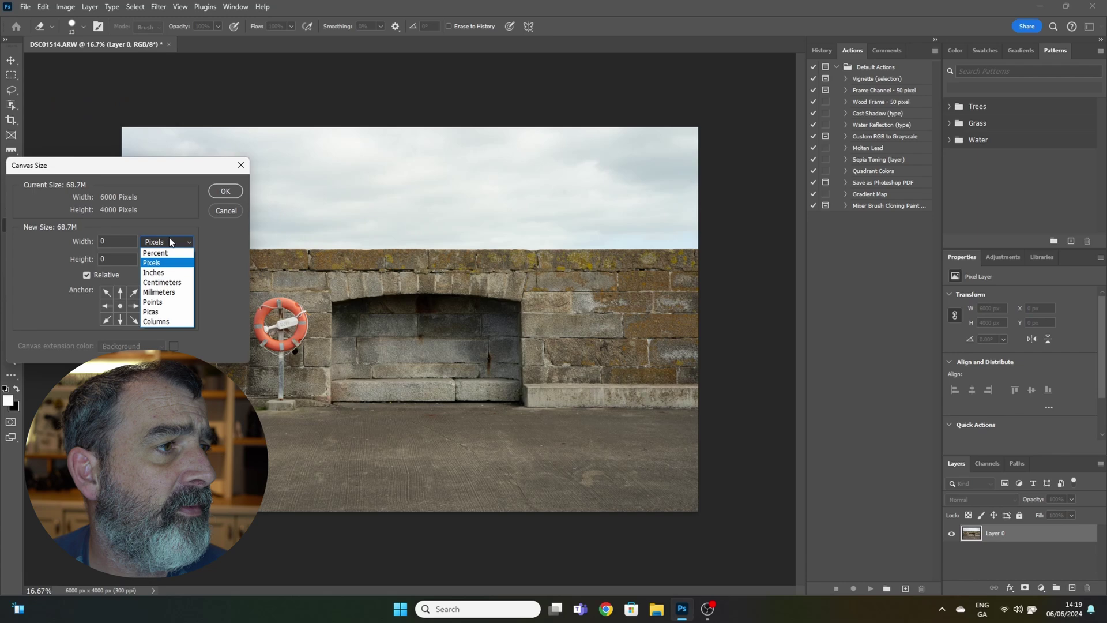
pyautogui.click(174, 278)
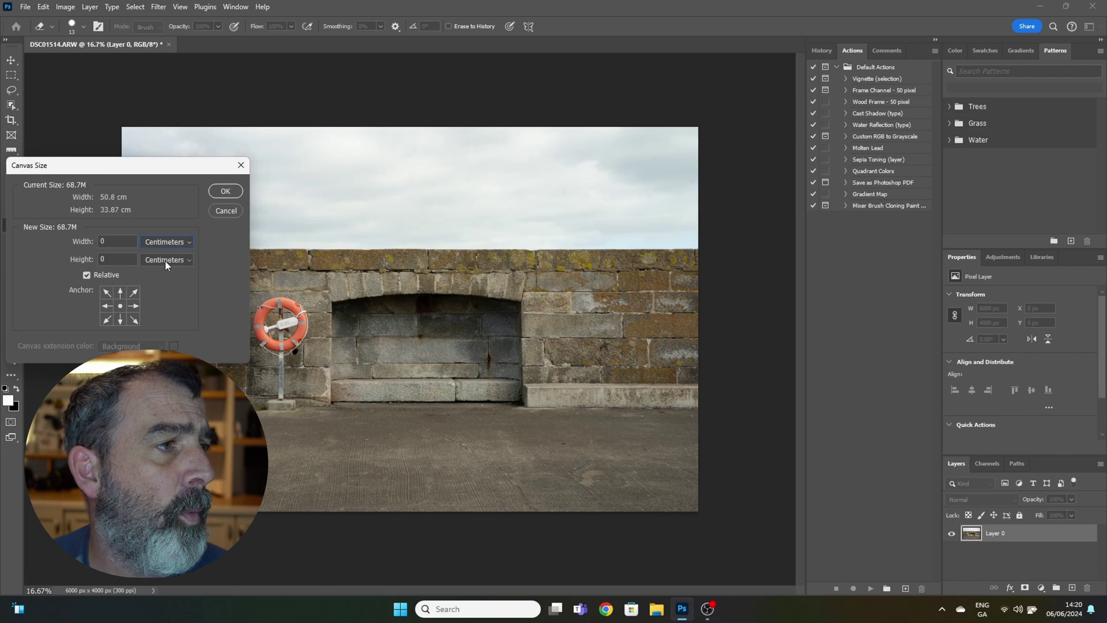
pyautogui.doubleClick(121, 242)
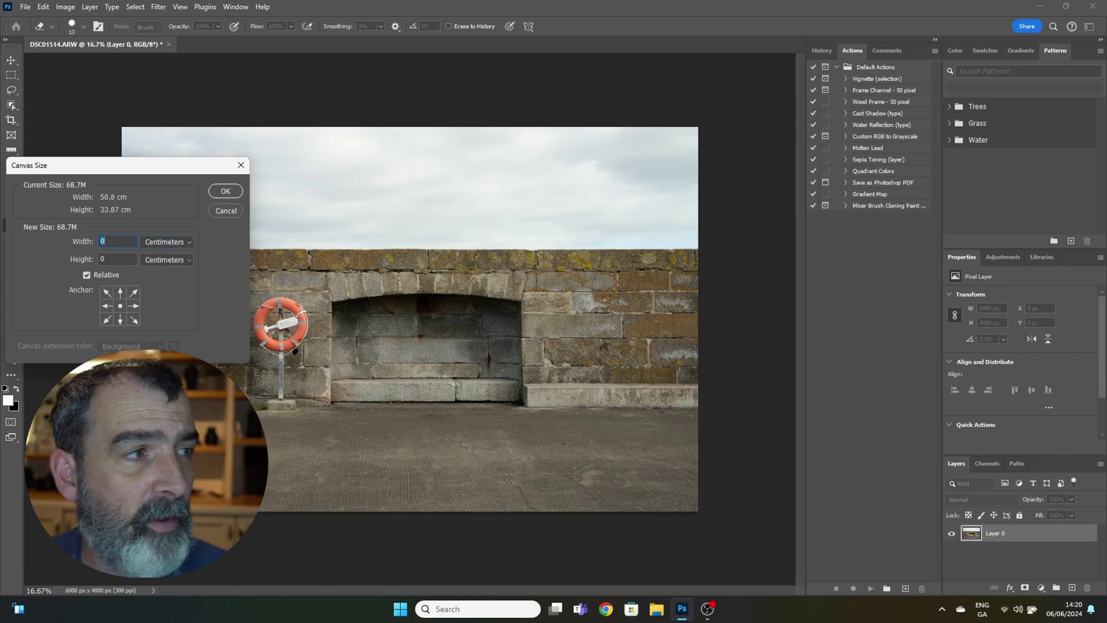
pyautogui.write('2')
pyautogui.doubleClick(121, 263)
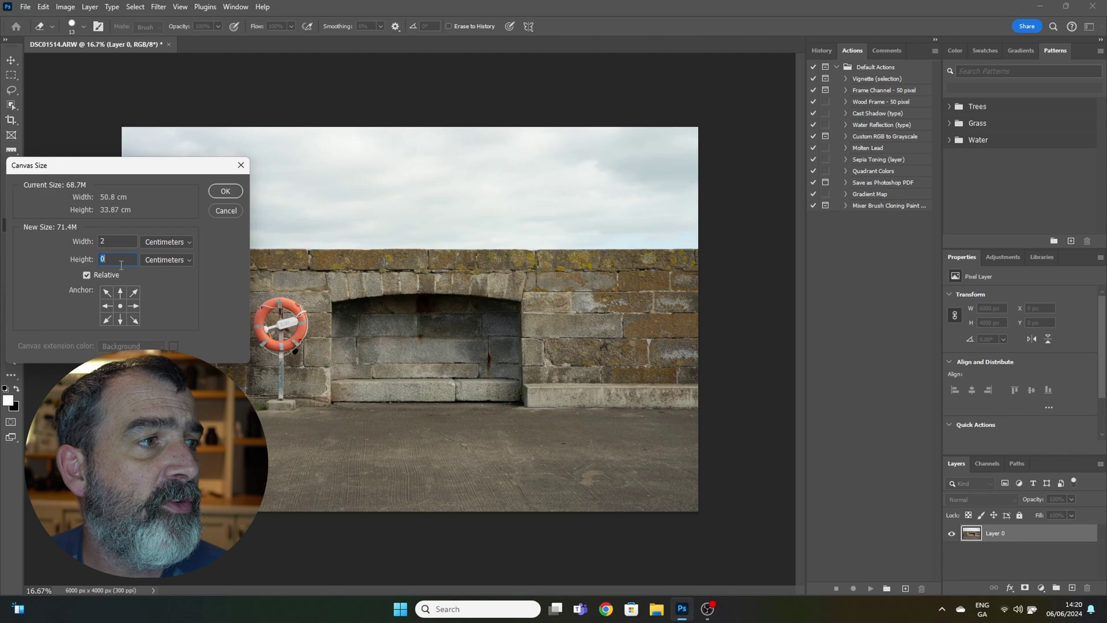
pyautogui.write('2')
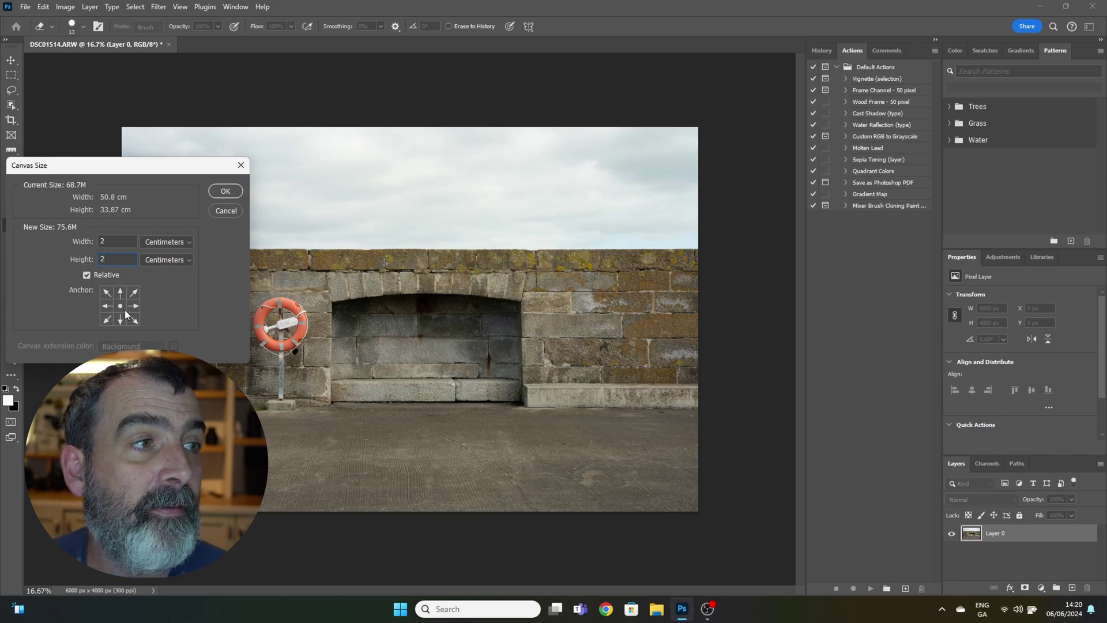
pyautogui.click(224, 191)
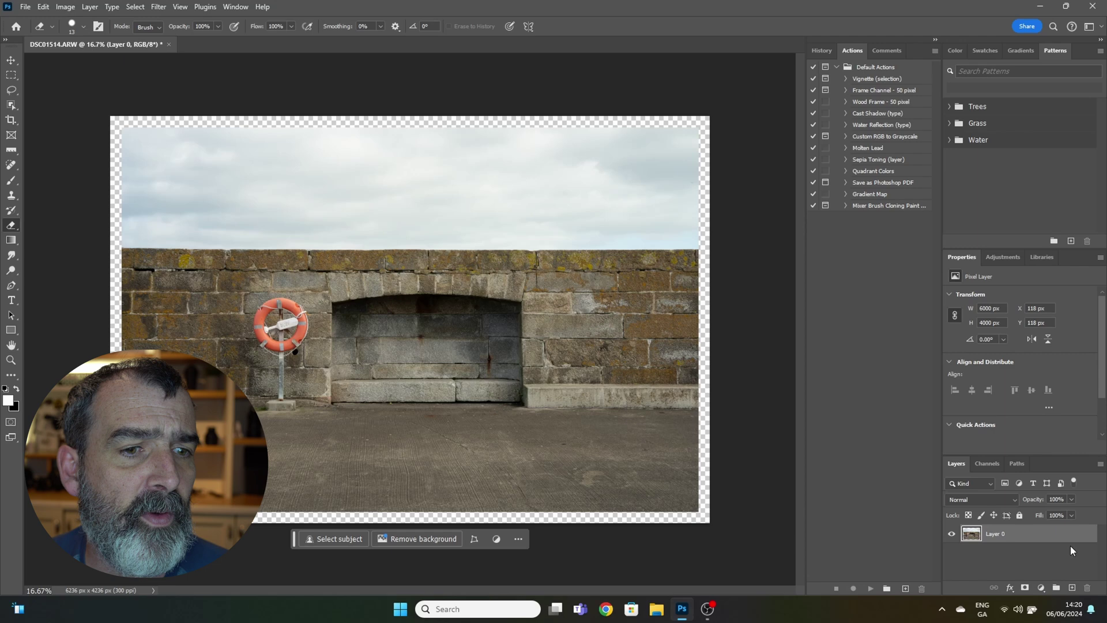
# Step: Add a white Solid Color fill layer, Color Fill 1, and move it beneath Layer 0
pyautogui.click(1041, 587)
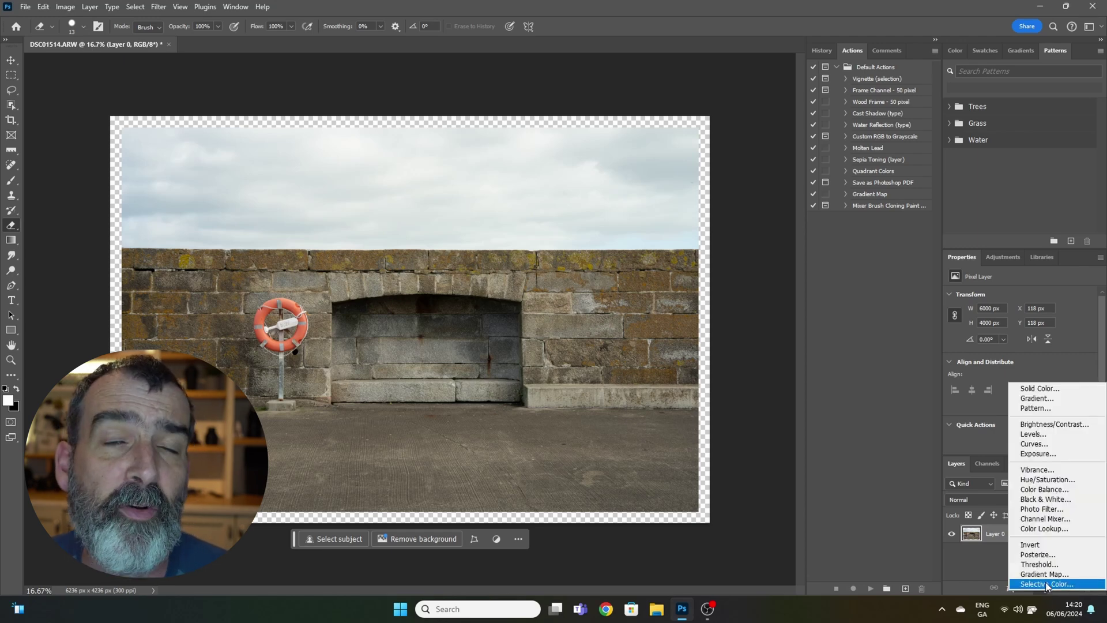
pyautogui.click(1054, 391)
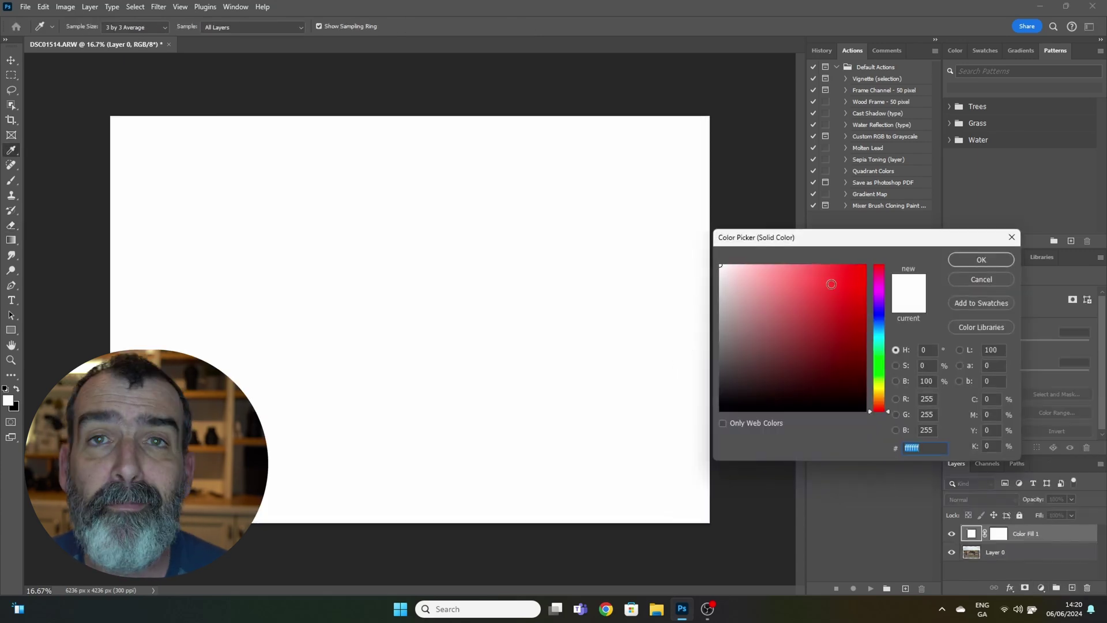
pyautogui.click(999, 259)
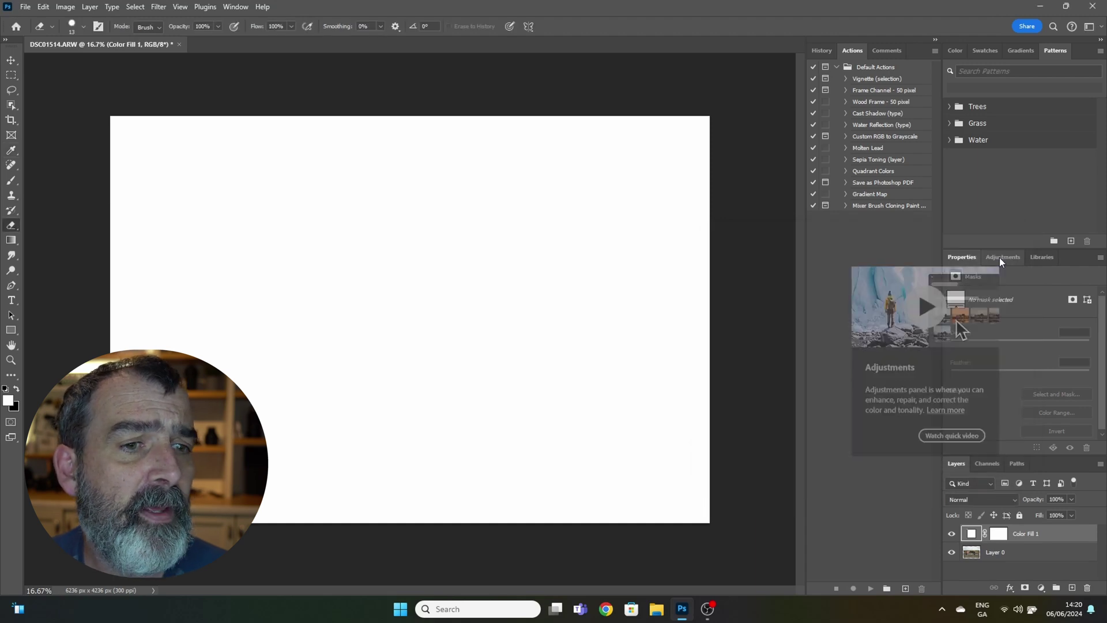
pyautogui.press('e')
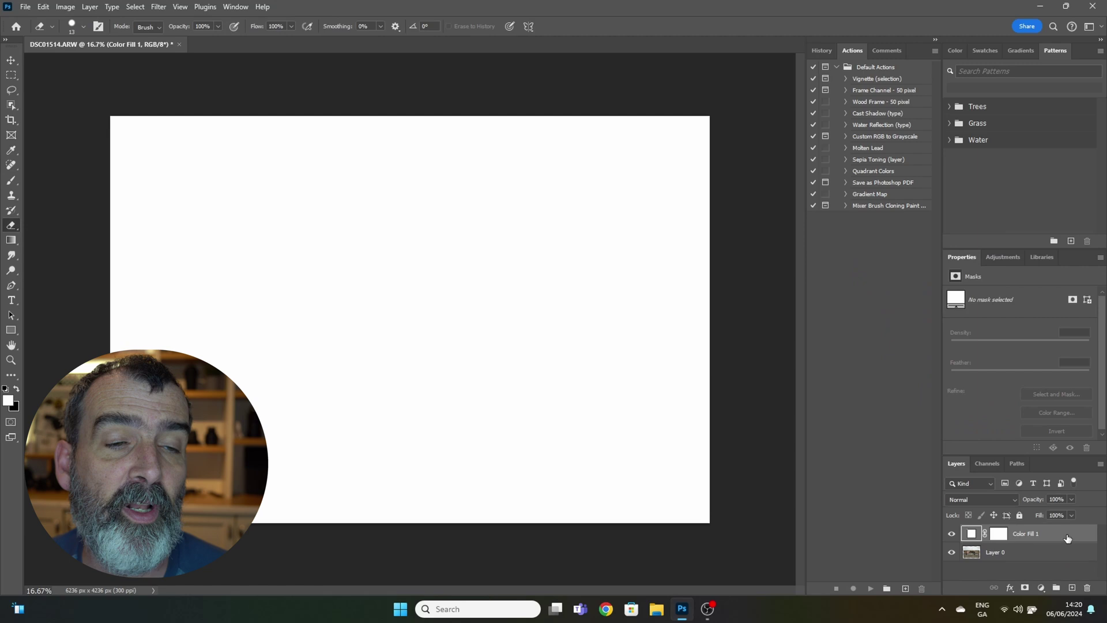
pyautogui.moveTo(1068, 538); pyautogui.dragTo(1068, 559)
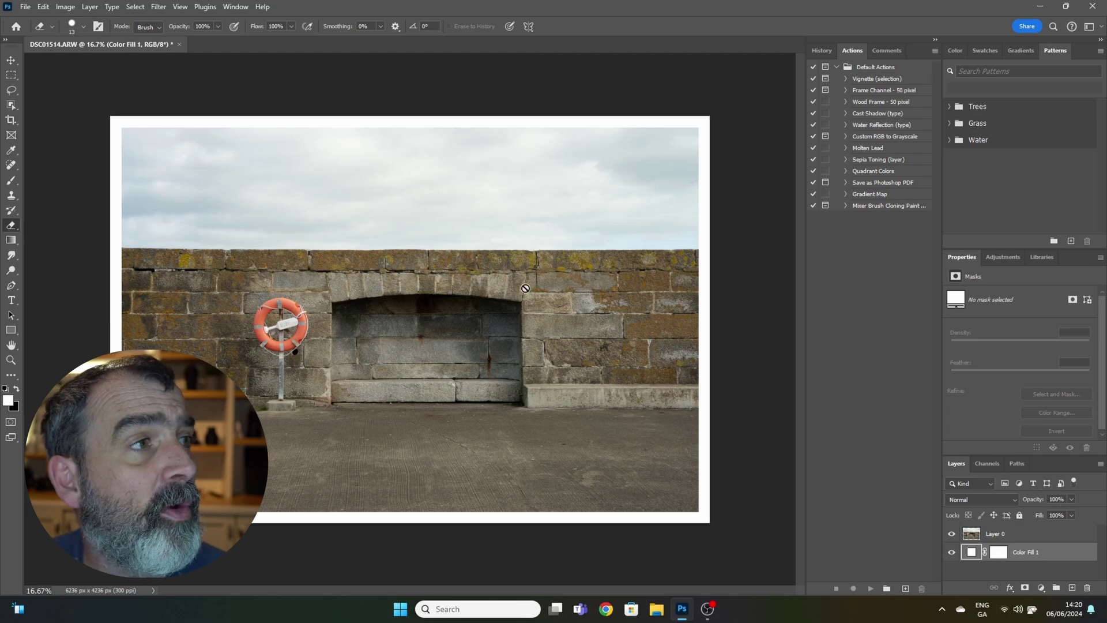
# Step: Flatten the image with Layer > Flatten Image into one Background layer
pyautogui.click(91, 6)
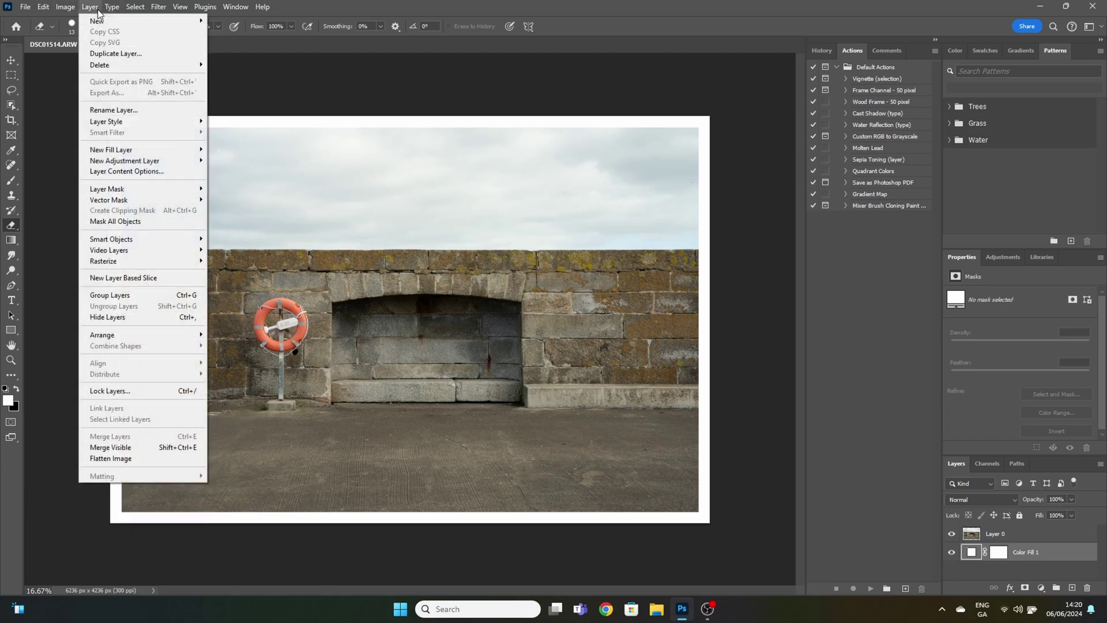
pyautogui.click(161, 458)
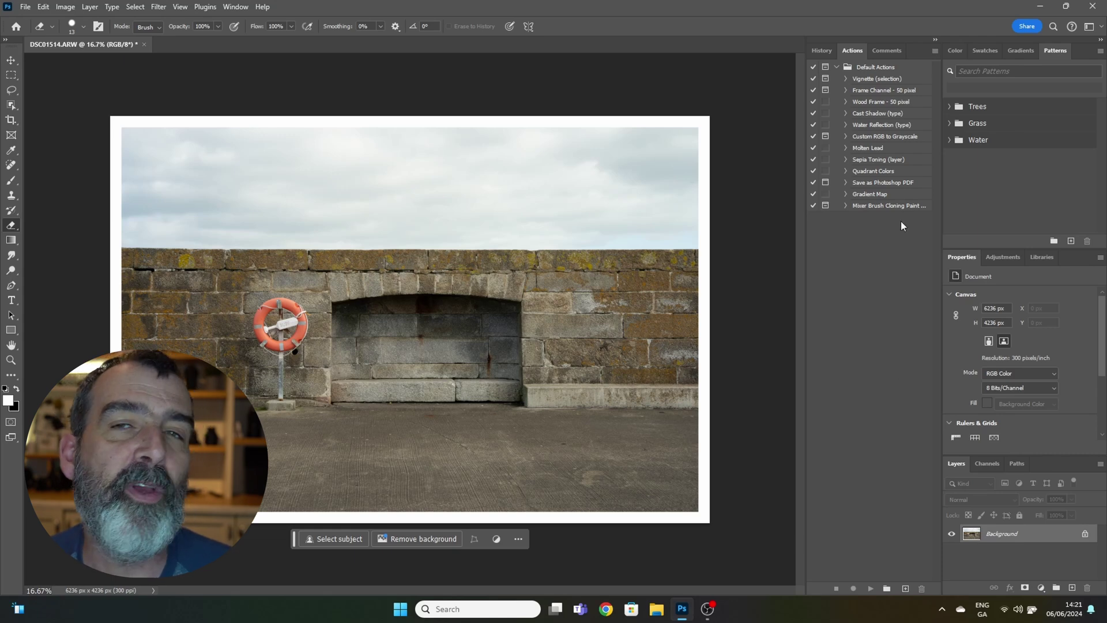
# Step: Revert to the Open history state and show the Actions panel via Window > Actions
pyautogui.click(822, 51)
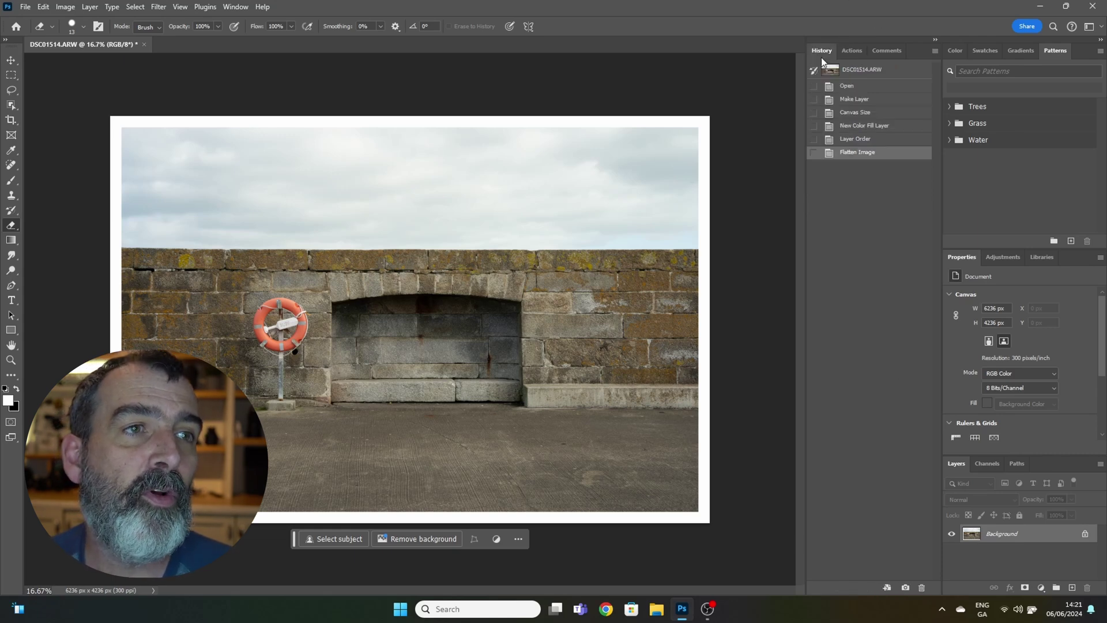
pyautogui.click(847, 86)
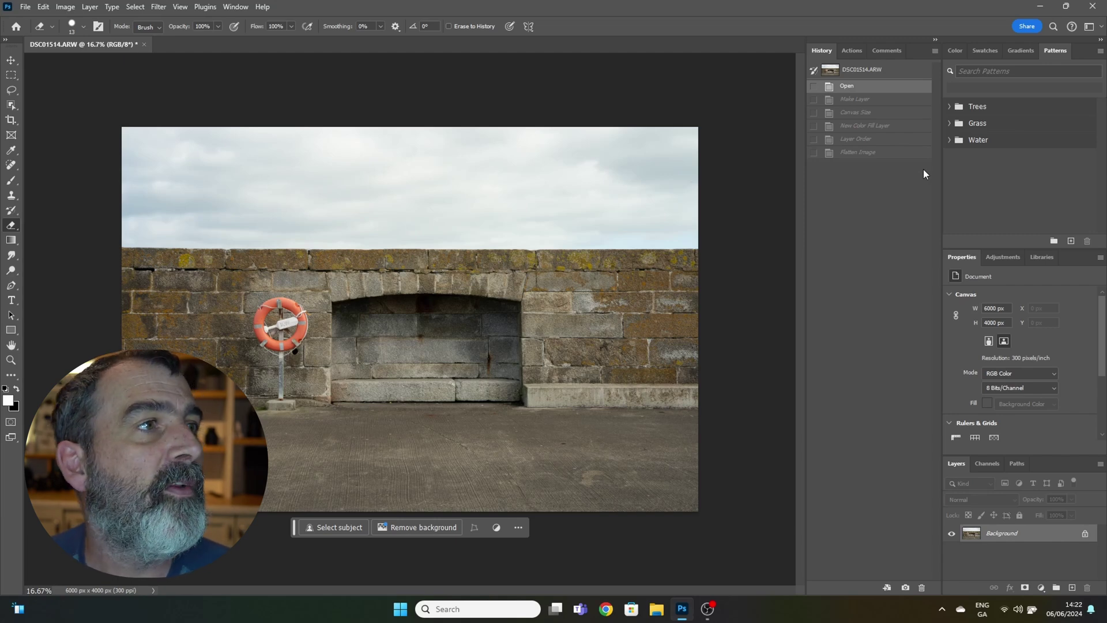
pyautogui.click(237, 8)
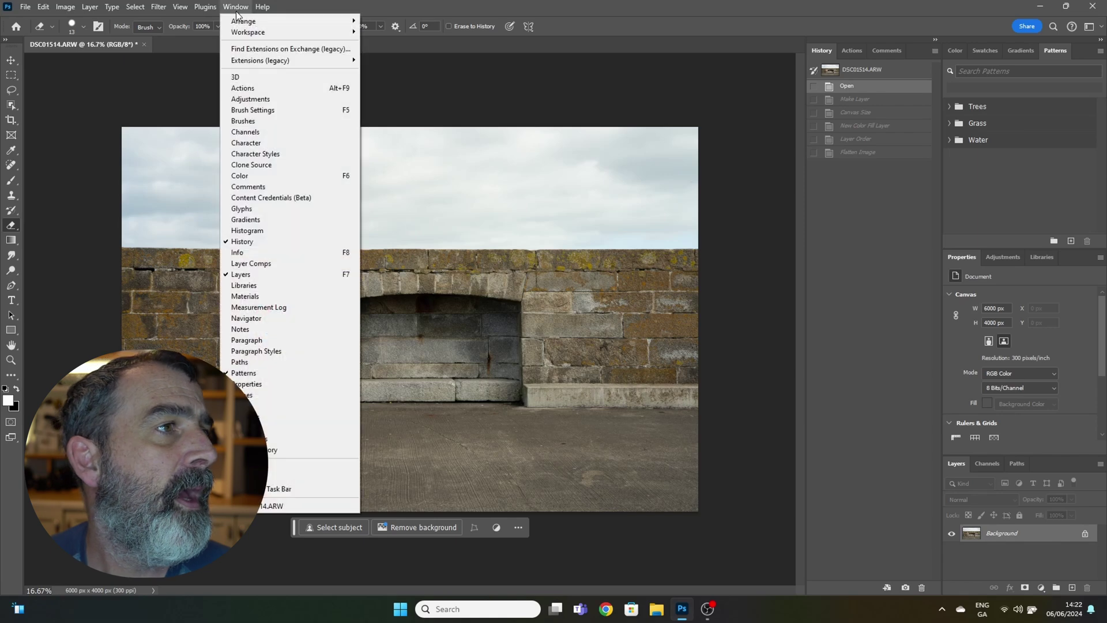
pyautogui.click(270, 88)
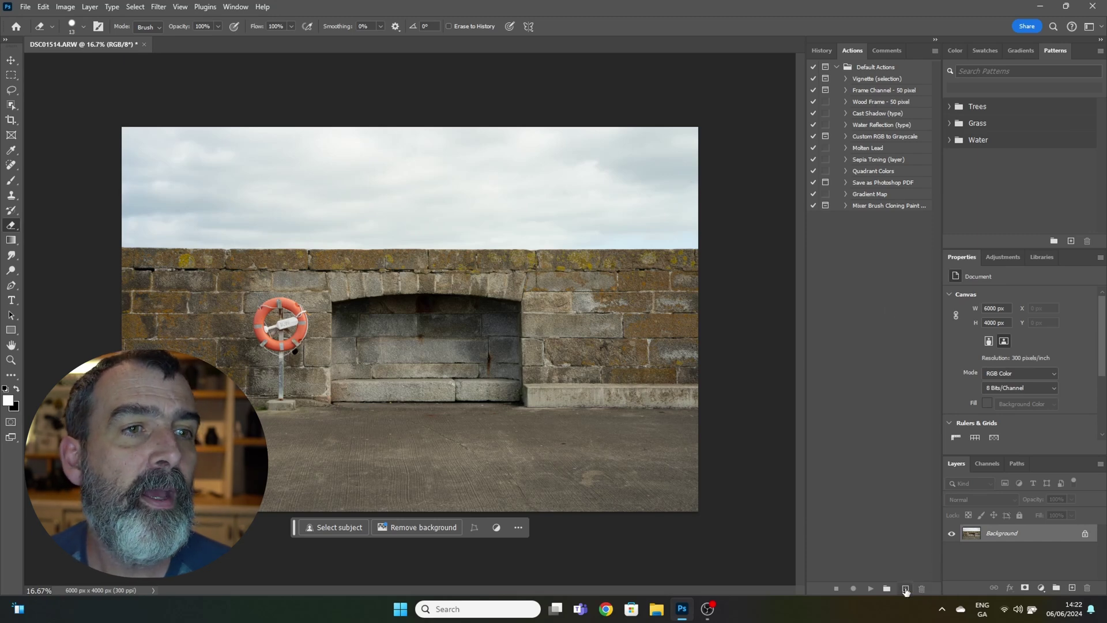
# Step: Create a new action named 'Border', start recording, and unlock the Background layer
pyautogui.click(905, 589)
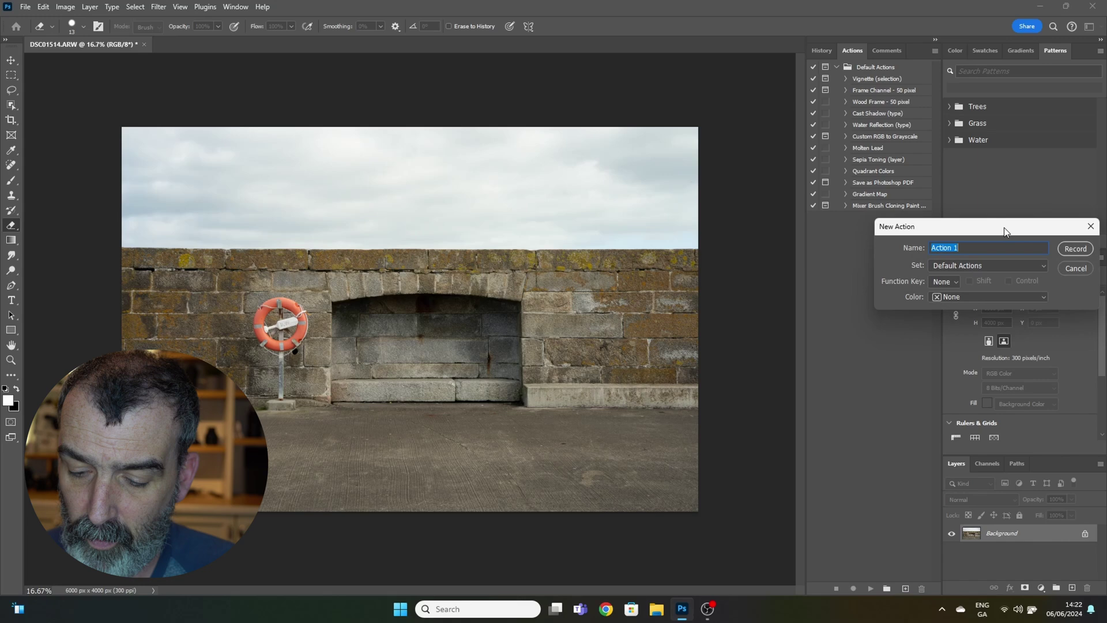
pyautogui.write('Border')
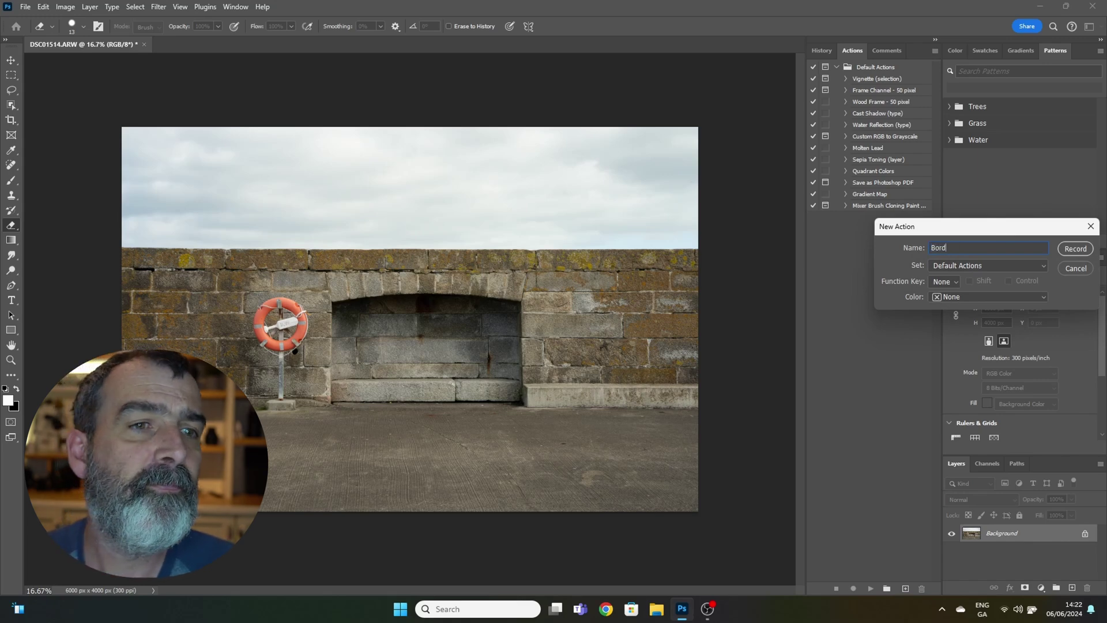
pyautogui.click(1072, 251)
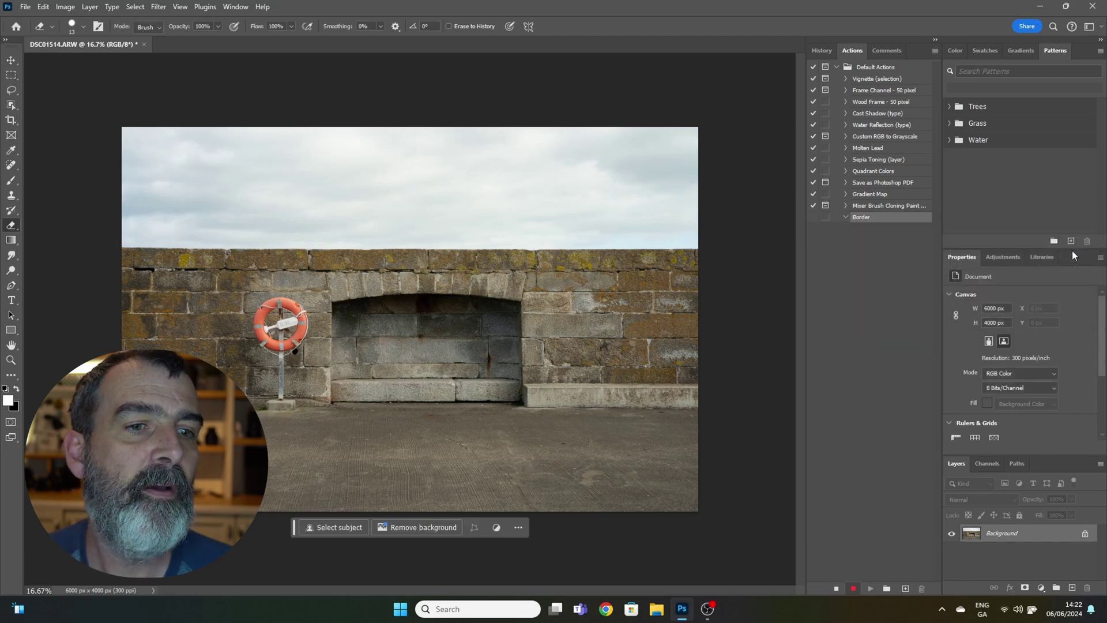
pyautogui.click(1087, 534)
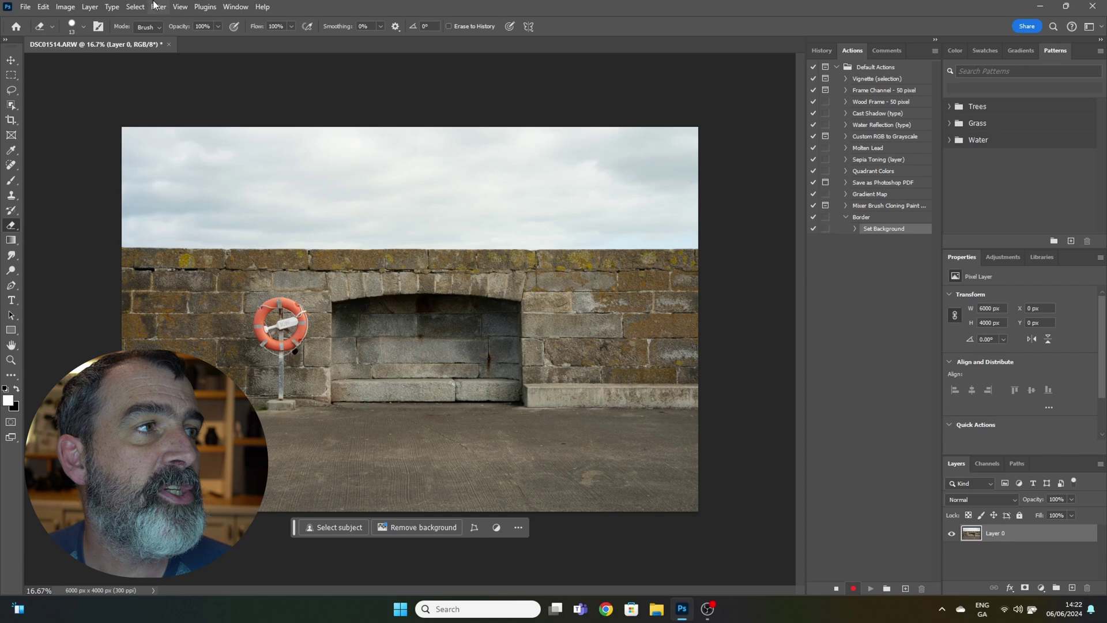
# Step: Record a Canvas Size change adding 2 cm relatively, measured in centimetres
pyautogui.click(65, 6)
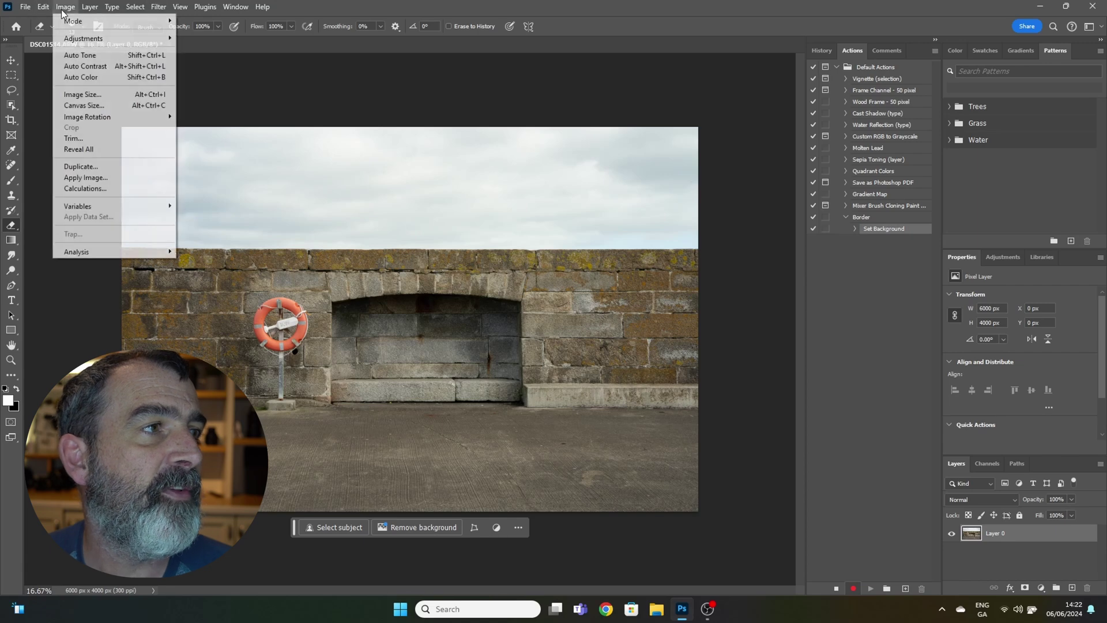
pyautogui.click(94, 108)
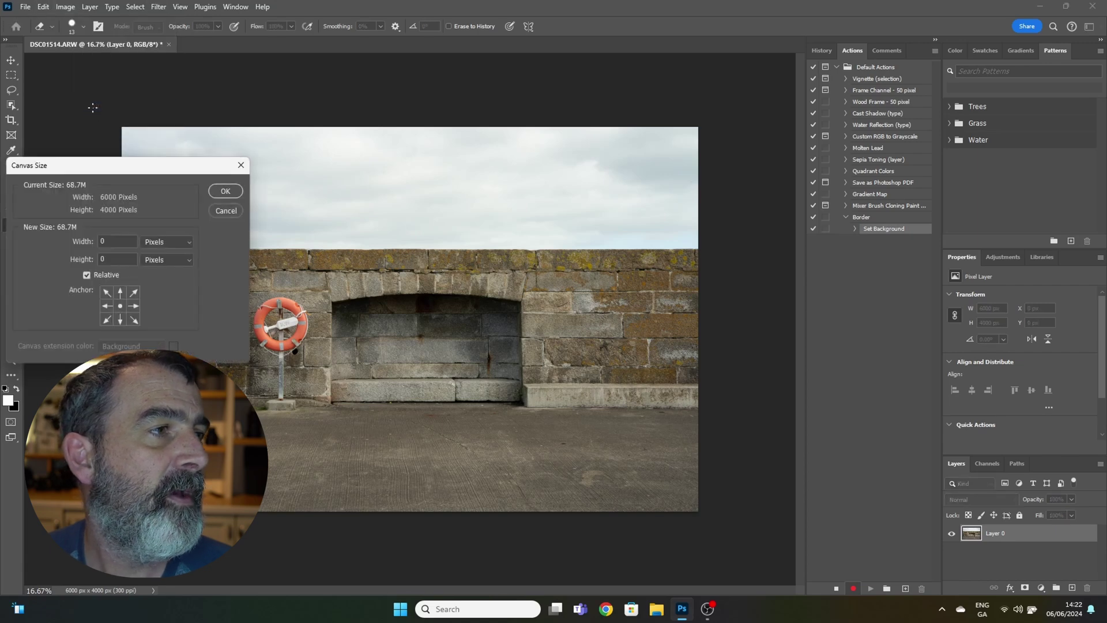
pyautogui.click(168, 244)
pyautogui.click(171, 282)
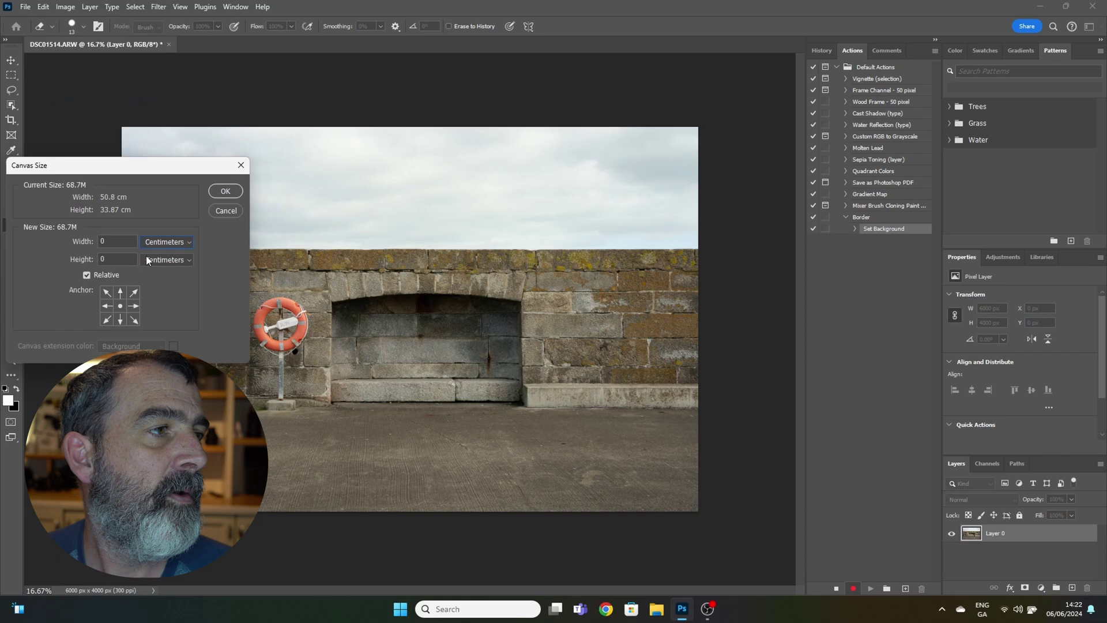
pyautogui.doubleClick(128, 241)
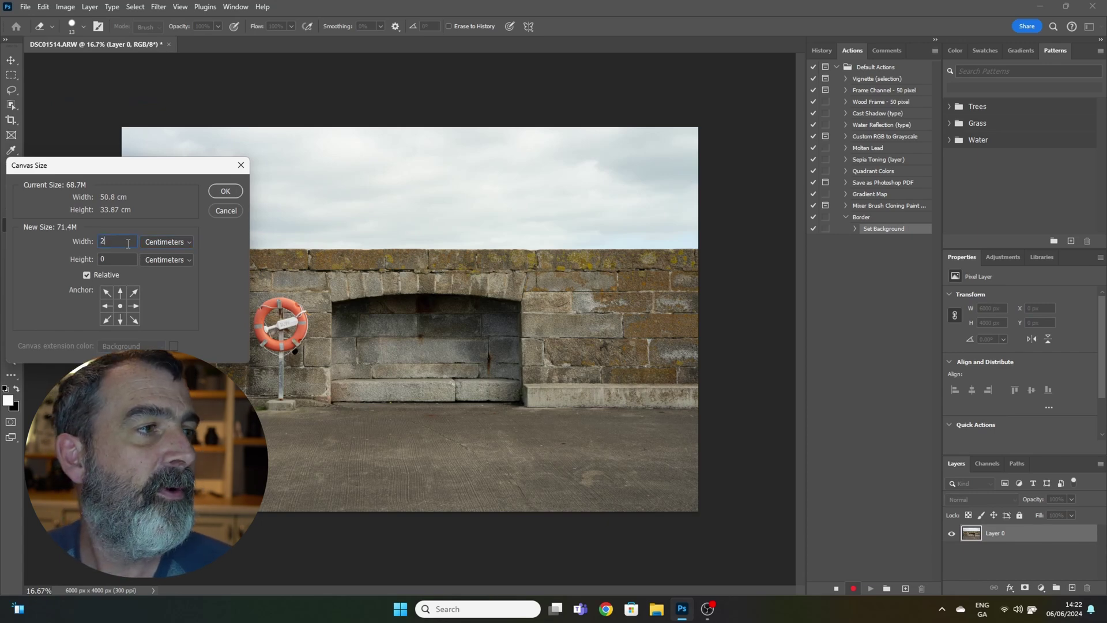
pyautogui.write('2')
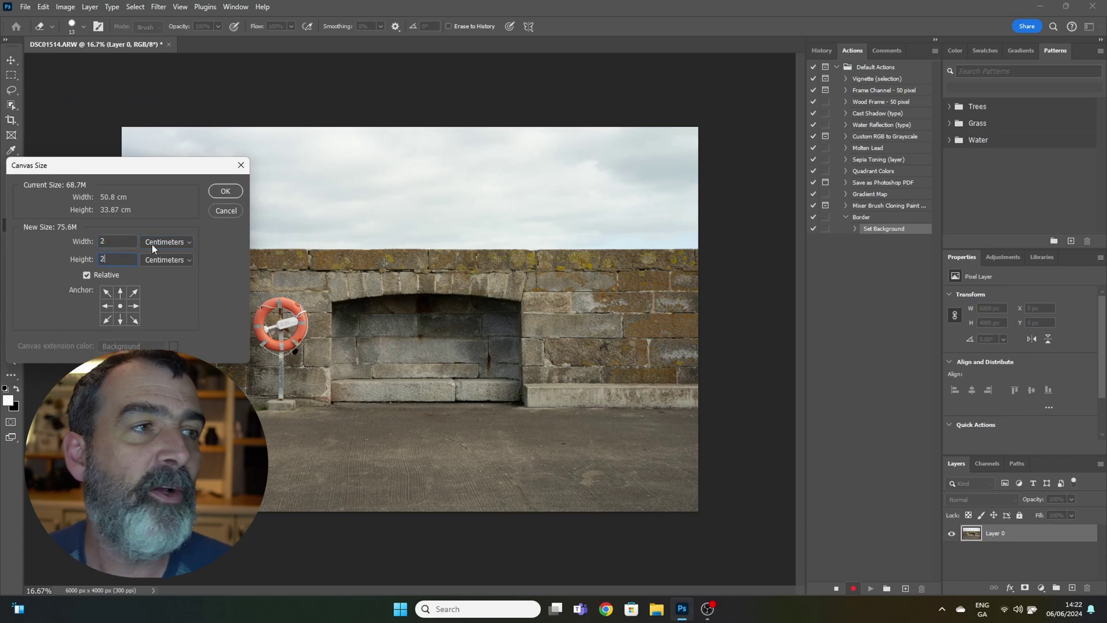
pyautogui.click(225, 191)
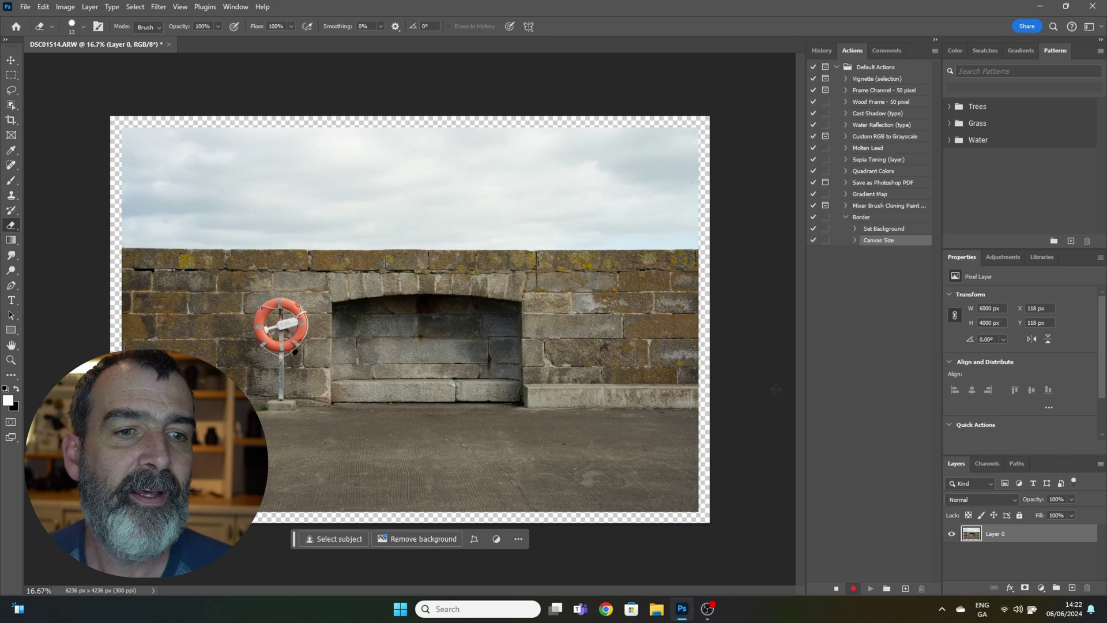
# Step: Add a white Solid Color fill layer and drag it below the photo layer
pyautogui.click(1041, 587)
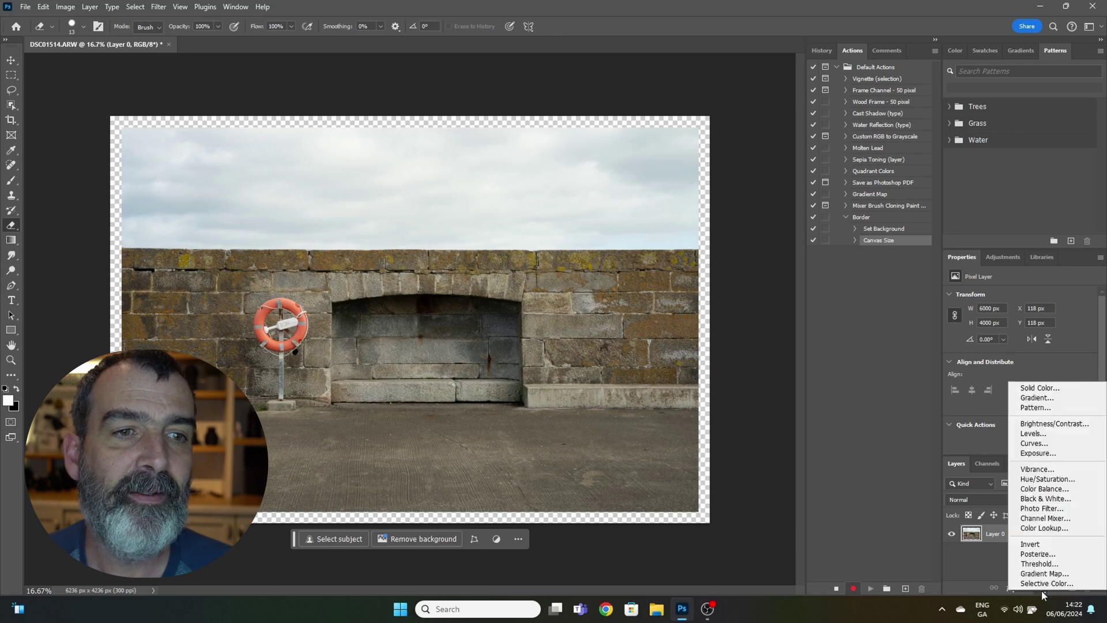
pyautogui.click(1037, 386)
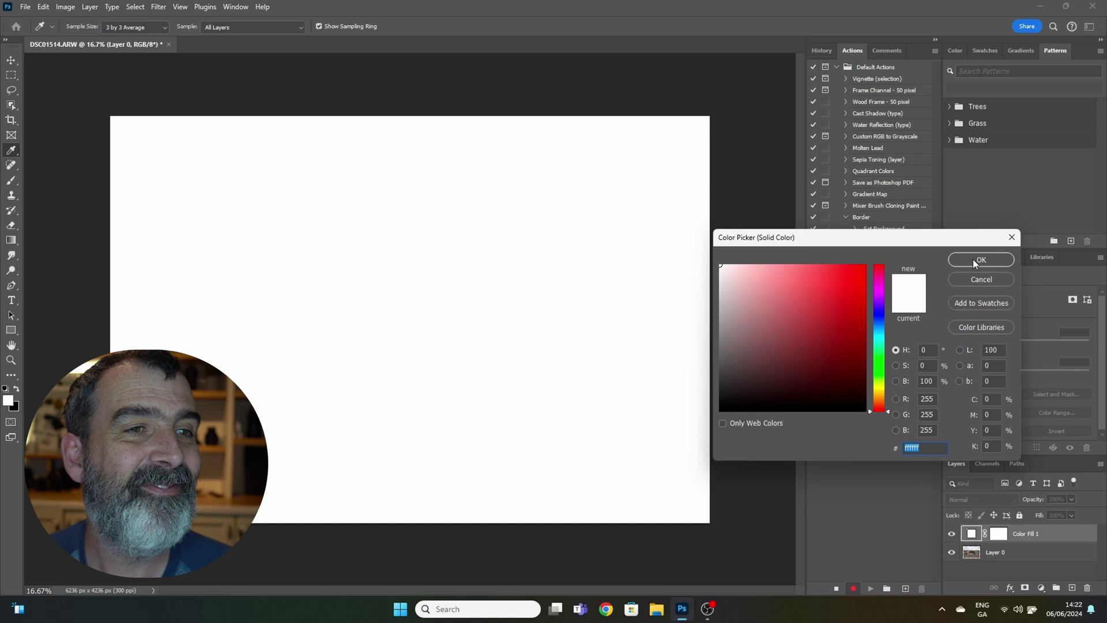
pyautogui.click(973, 259)
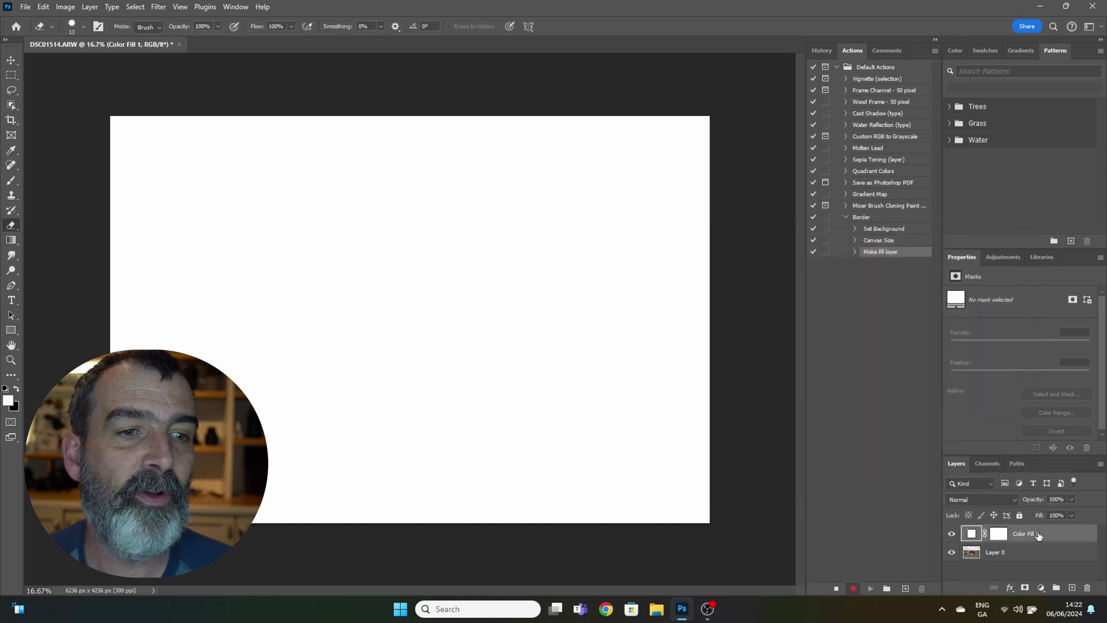
pyautogui.moveTo(1039, 536); pyautogui.dragTo(1041, 558)
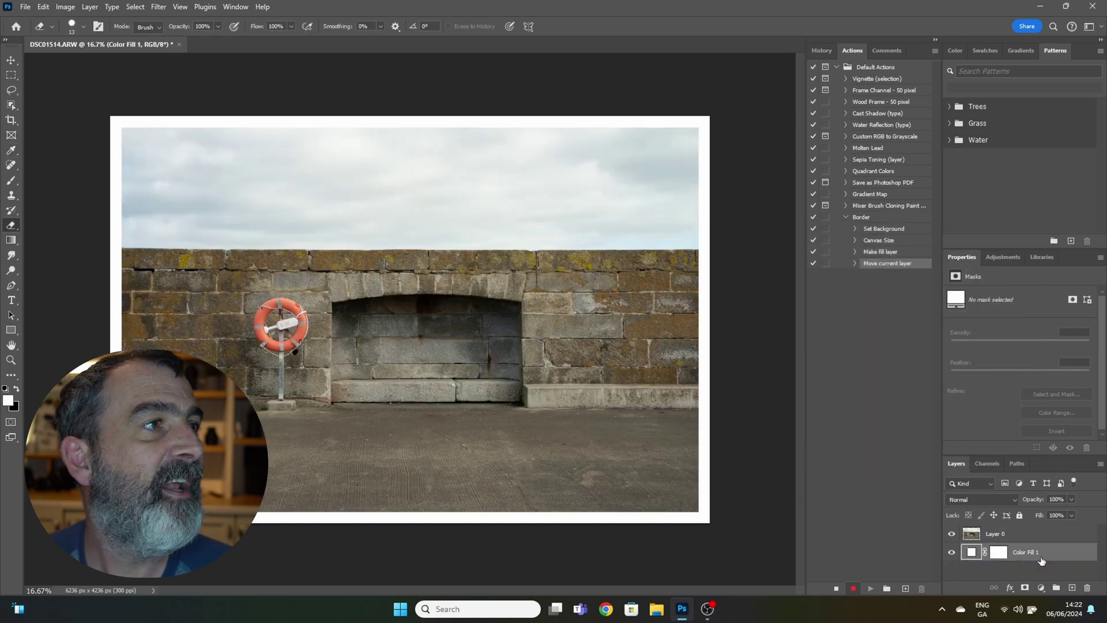
# Step: Flatten the image via Layer > Flatten Image and stop recording the Border action
pyautogui.click(91, 7)
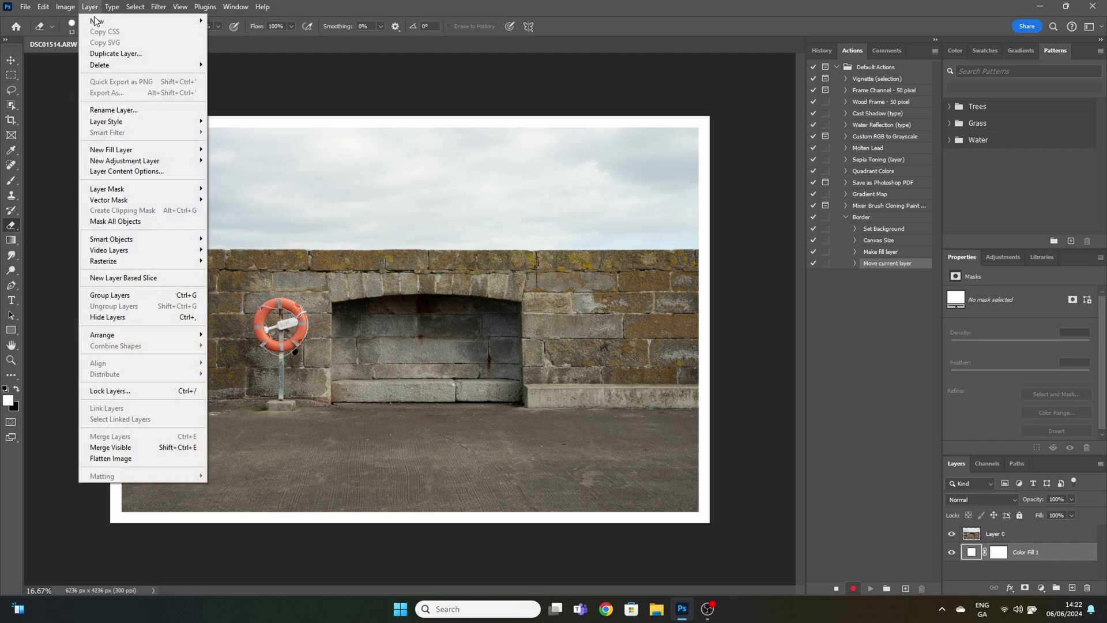
pyautogui.click(143, 458)
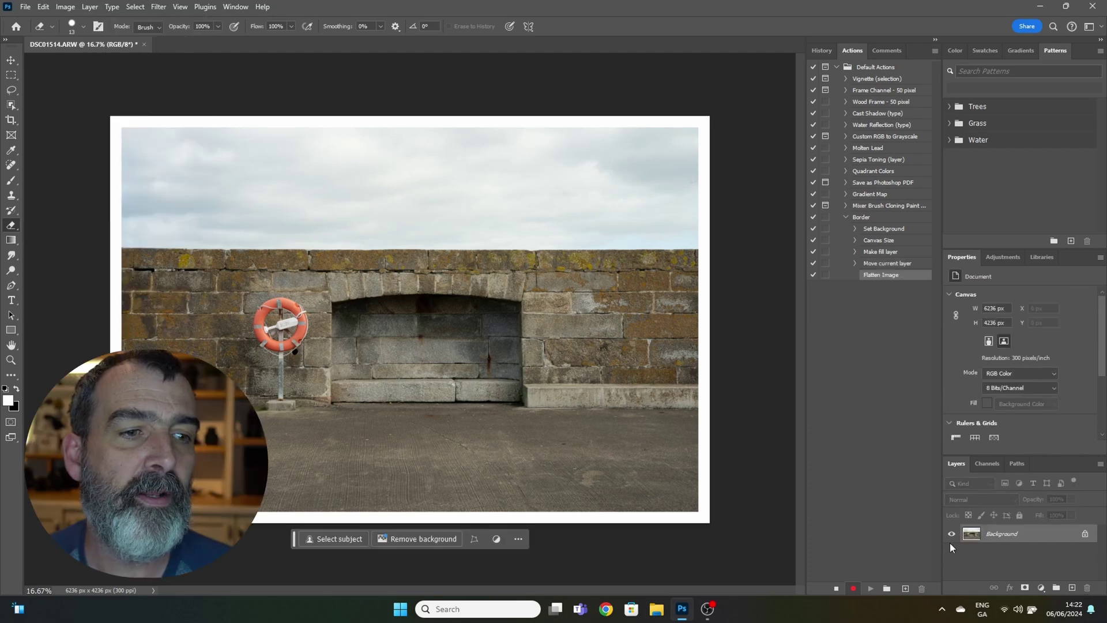
pyautogui.click(838, 589)
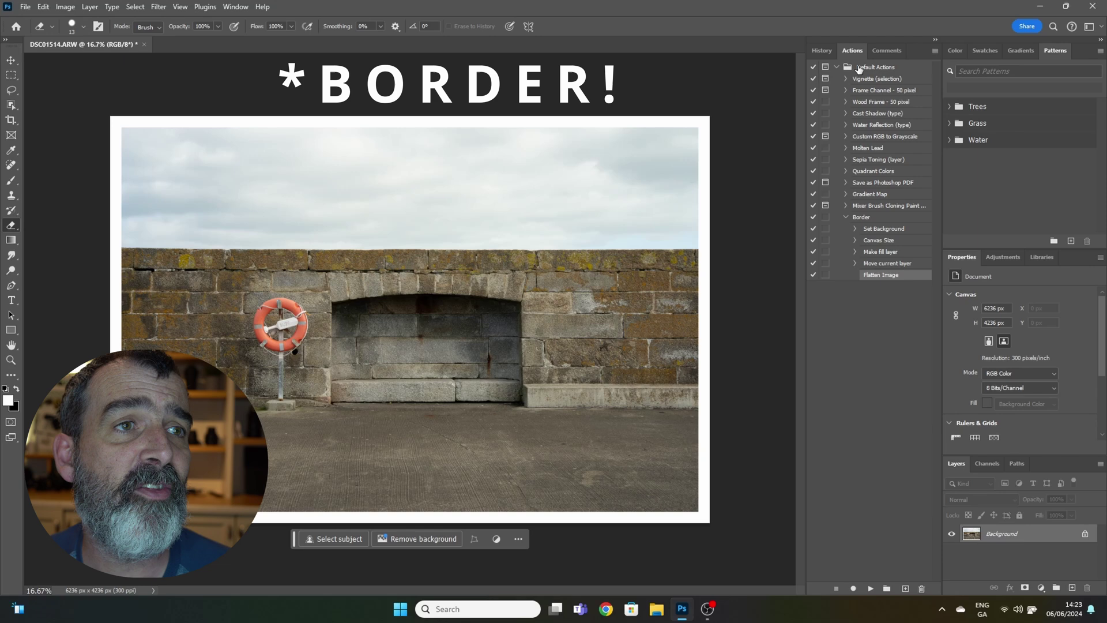
# Step: Revert to the Open history state and switch the Actions panel to Button Mode
pyautogui.click(822, 46)
pyautogui.click(846, 85)
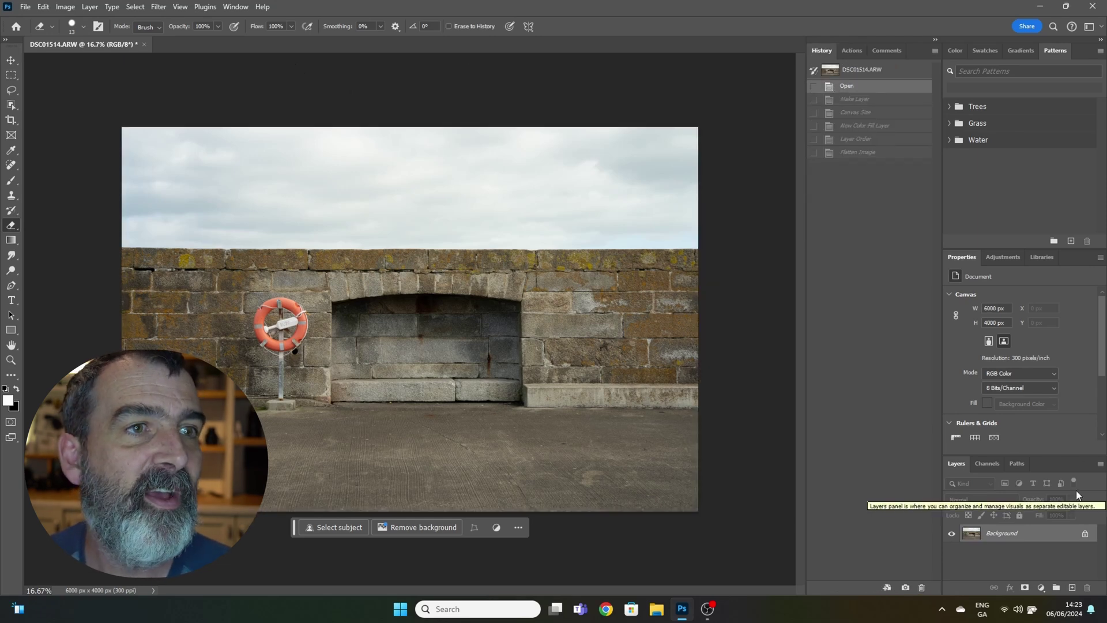
pyautogui.click(853, 52)
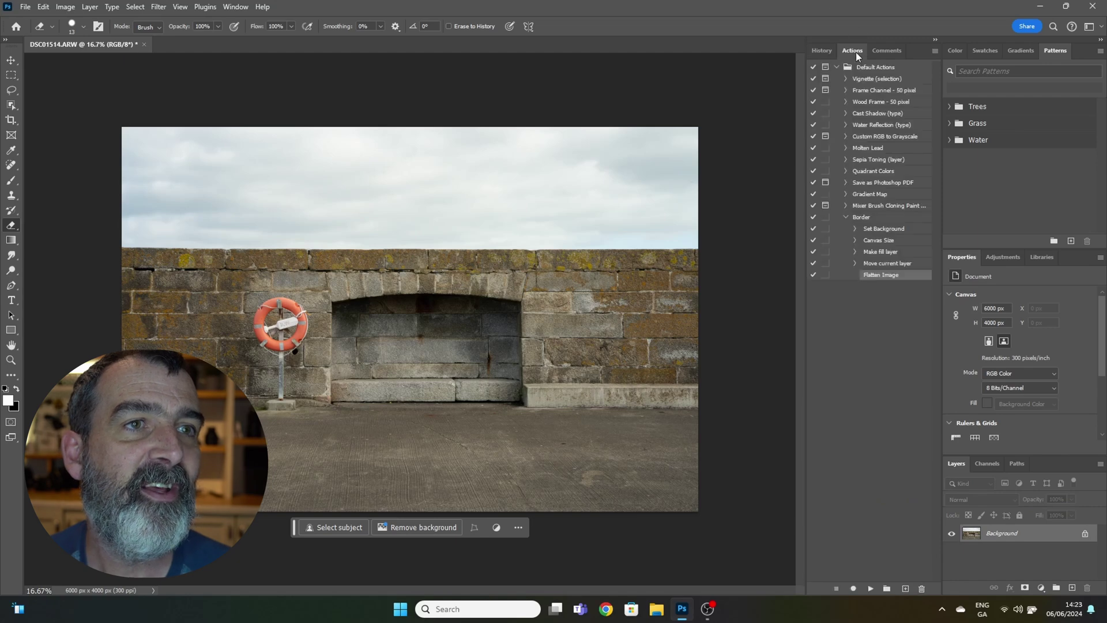
pyautogui.click(935, 51)
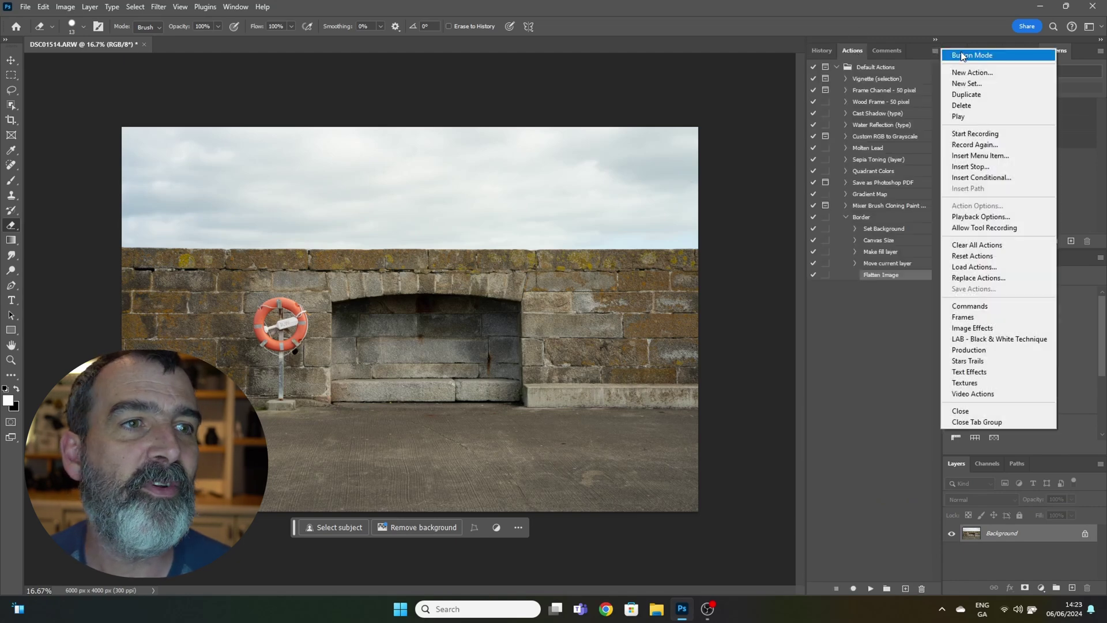
pyautogui.click(962, 56)
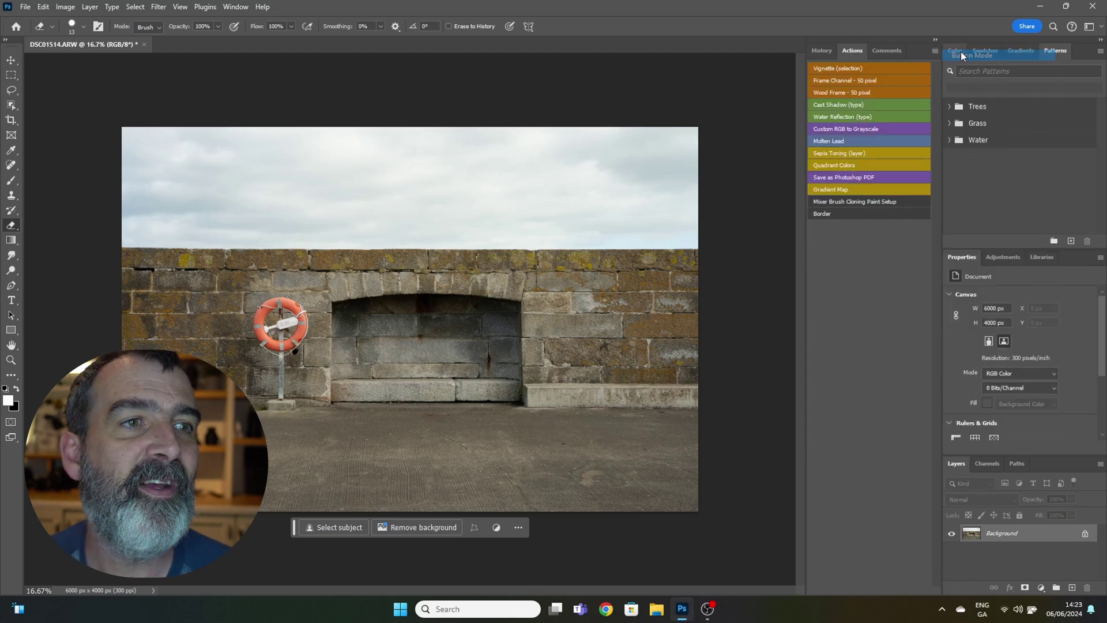
# Step: Run the Border action three times on the harbour photo, enlarging it to 7416 × 5416 px
pyautogui.click(832, 213)
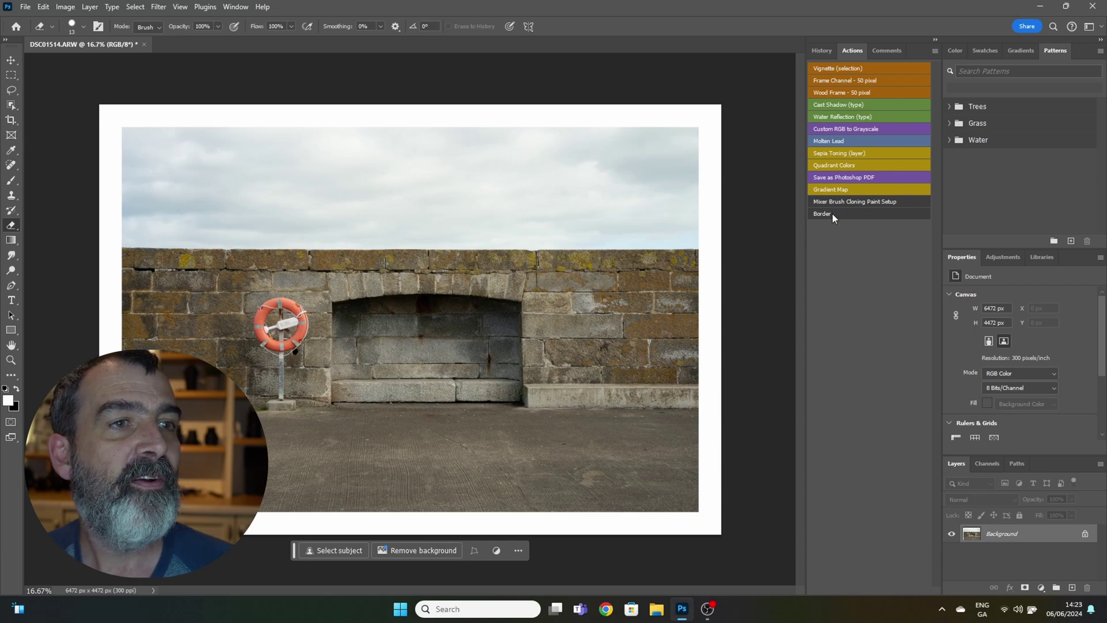
pyautogui.click(832, 213)
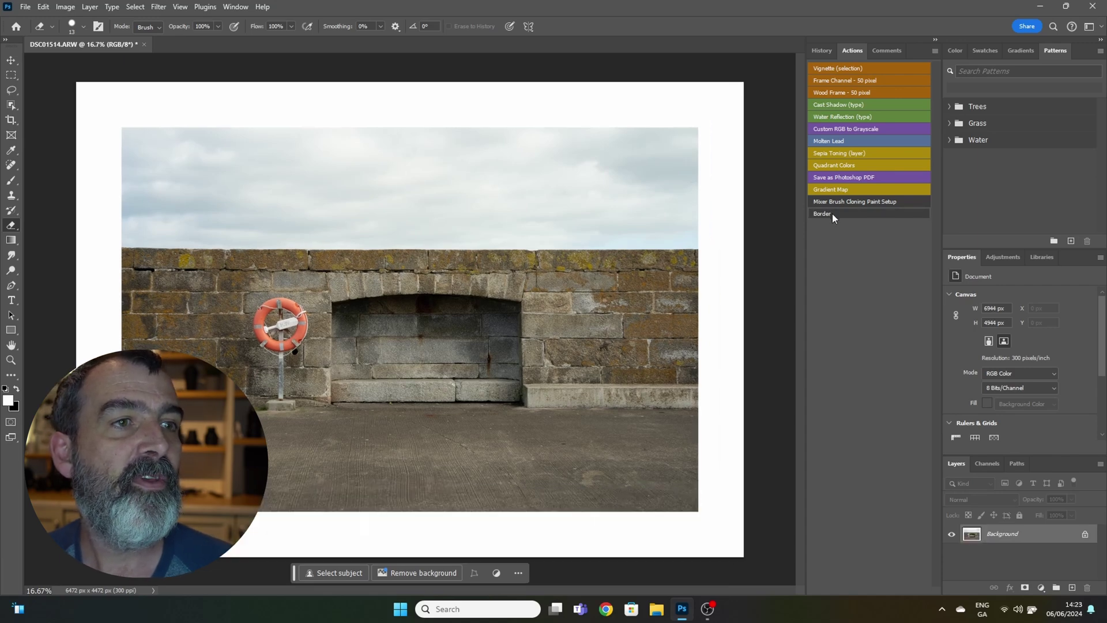
pyautogui.click(832, 214)
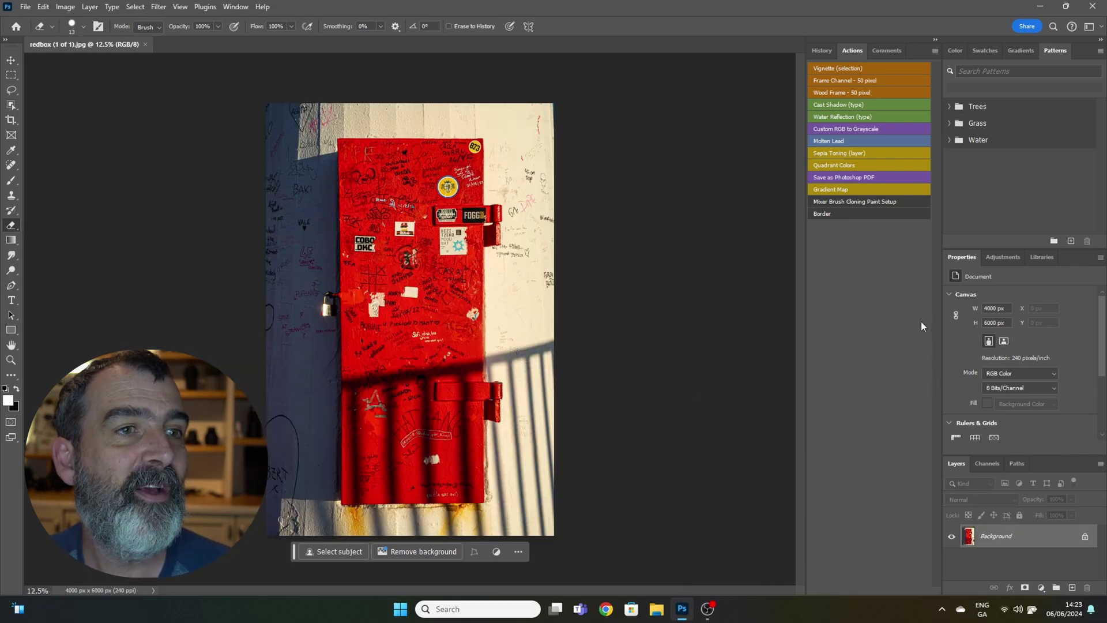
# Step: Run Border twice on redbox (1 of 1).jpg, giving a 4378 × 6378 px white-bordered canvas
pyautogui.click(840, 214)
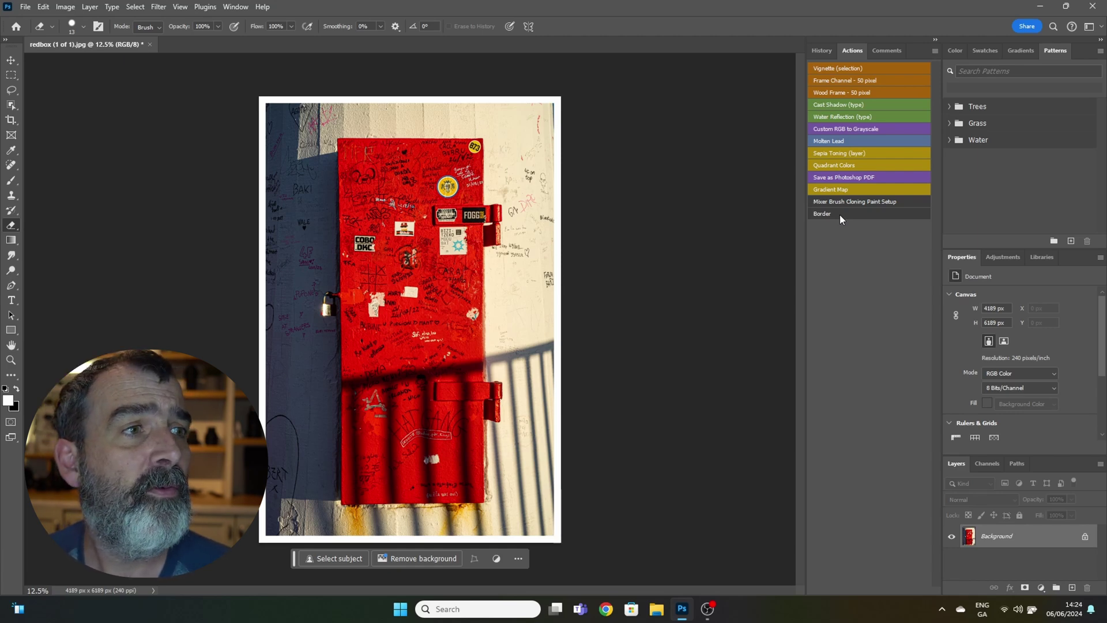
pyautogui.click(839, 214)
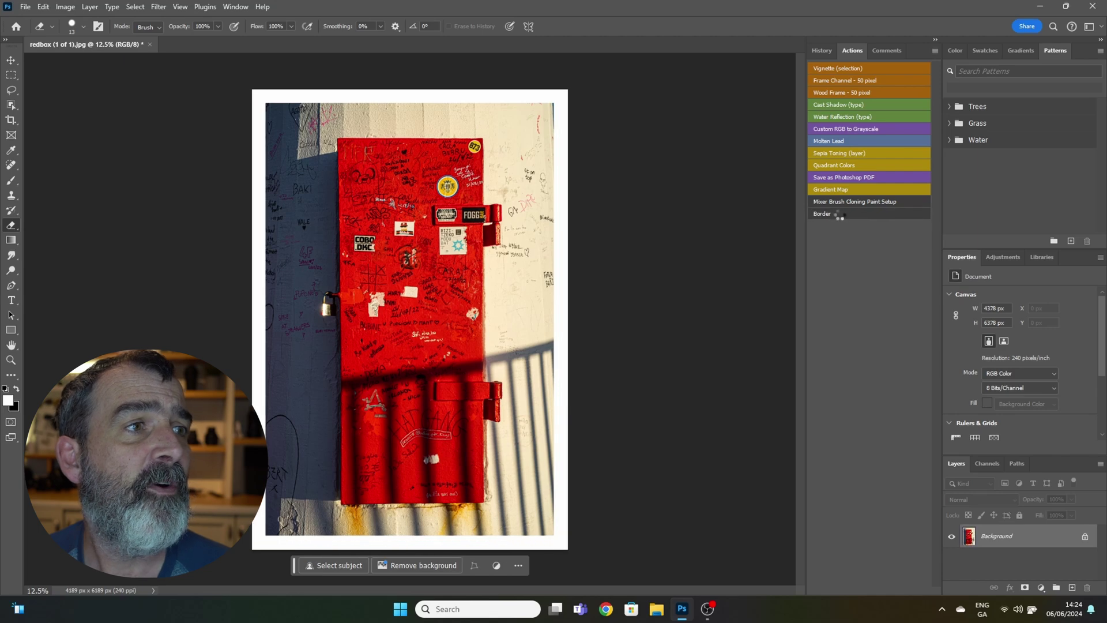